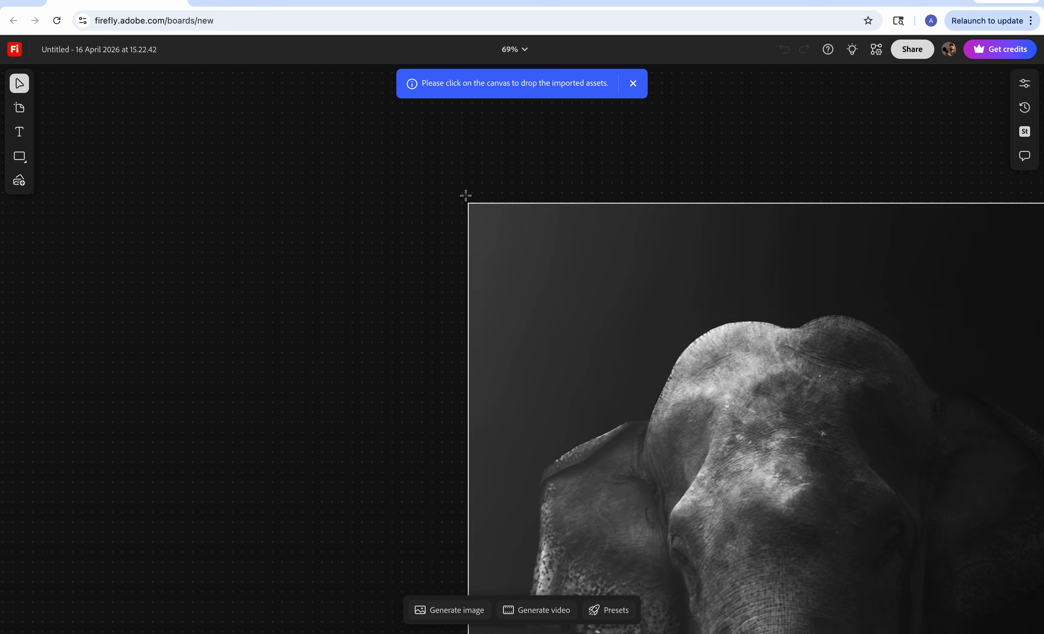
Drop the imported elephant photo onto the board, shrink it from its corner and reposition it
left_click(85, 111)
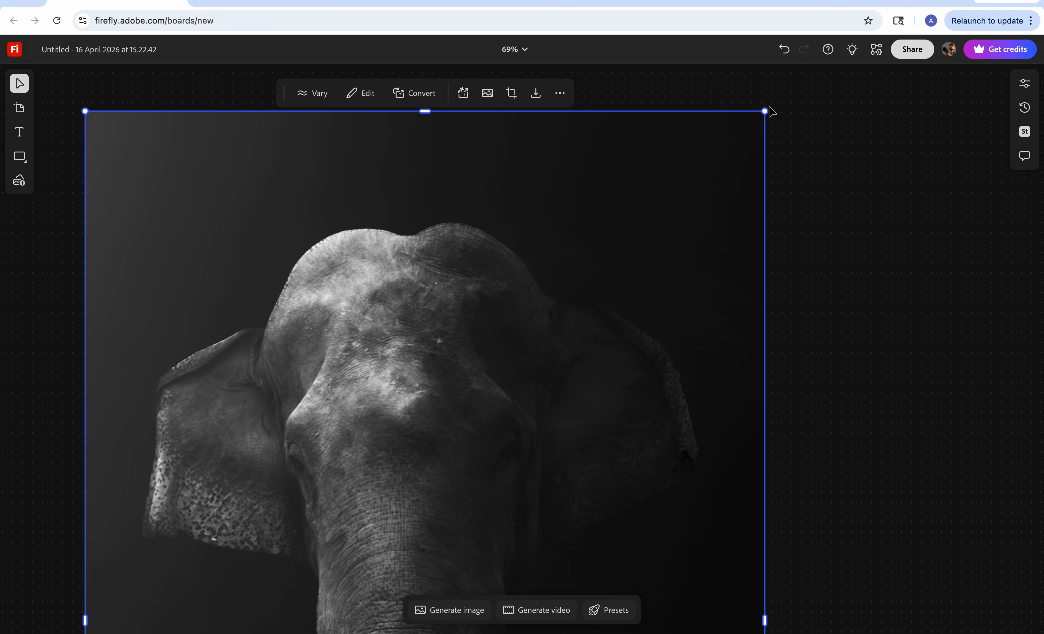
left_click_drag(765, 111, 427, 470)
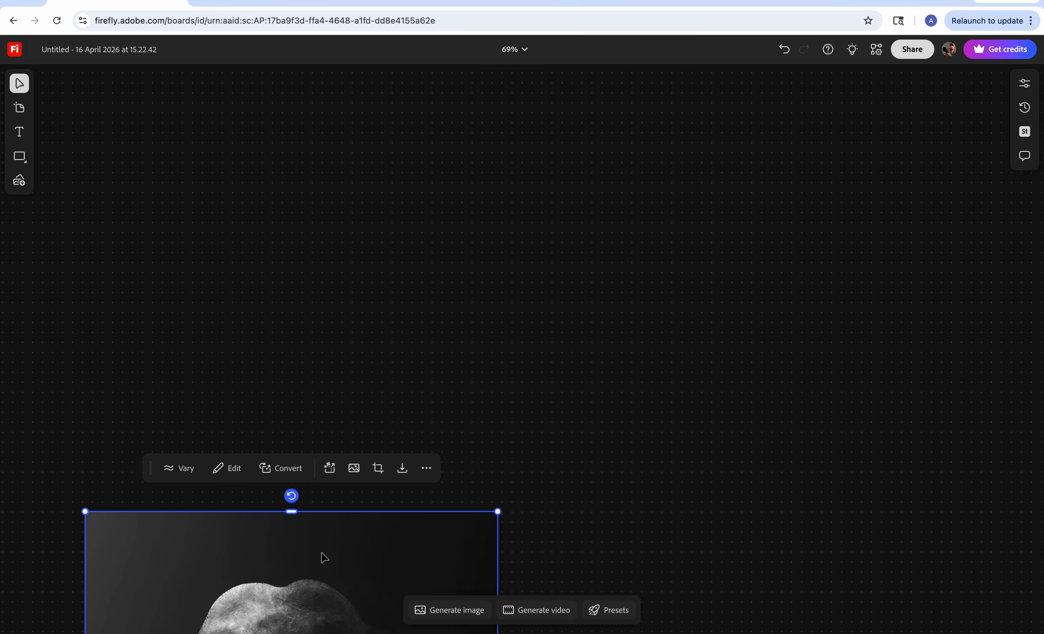
left_click_drag(323, 556, 329, 120)
left_click_drag(502, 75, 344, 310)
left_click_drag(277, 418, 280, 272)
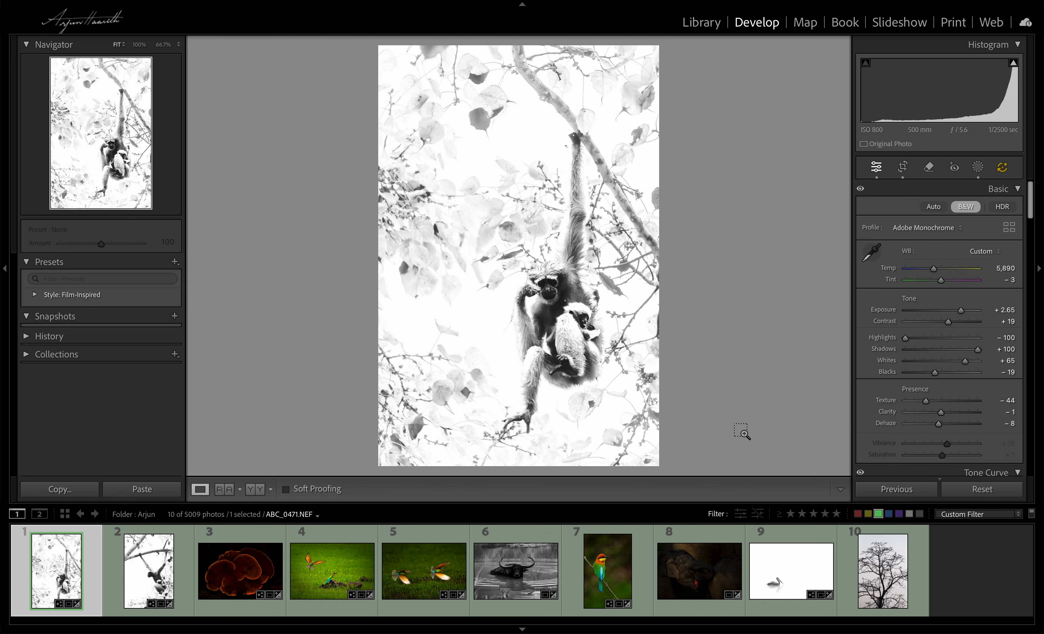
Select all photos in the filmstrip and start a Firefly mood board from them
key("ctrl+a")
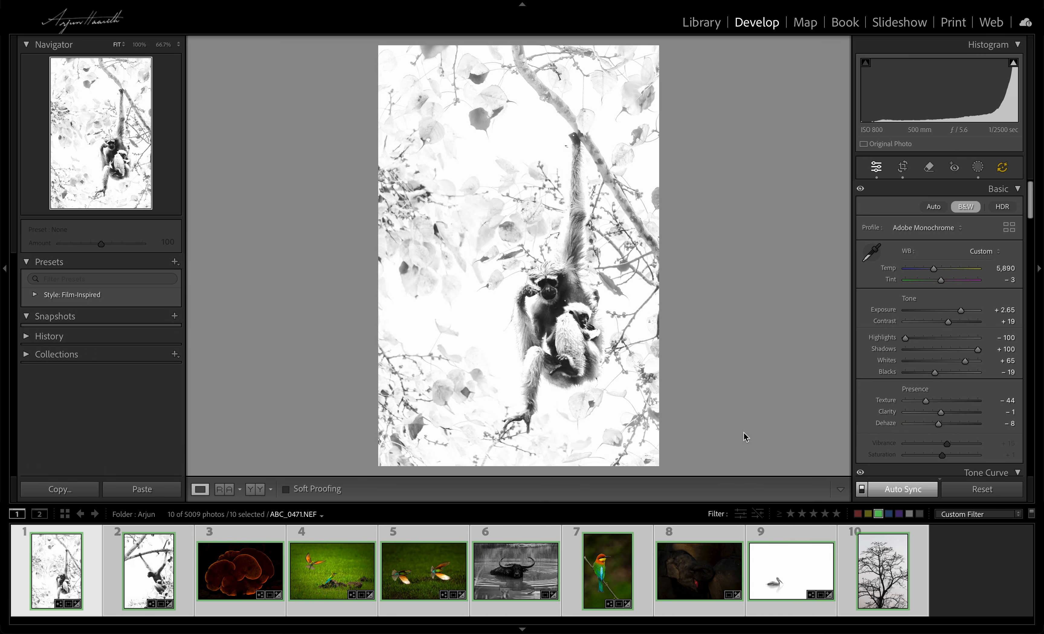
right_click(471, 271)
mouse_move(532, 365)
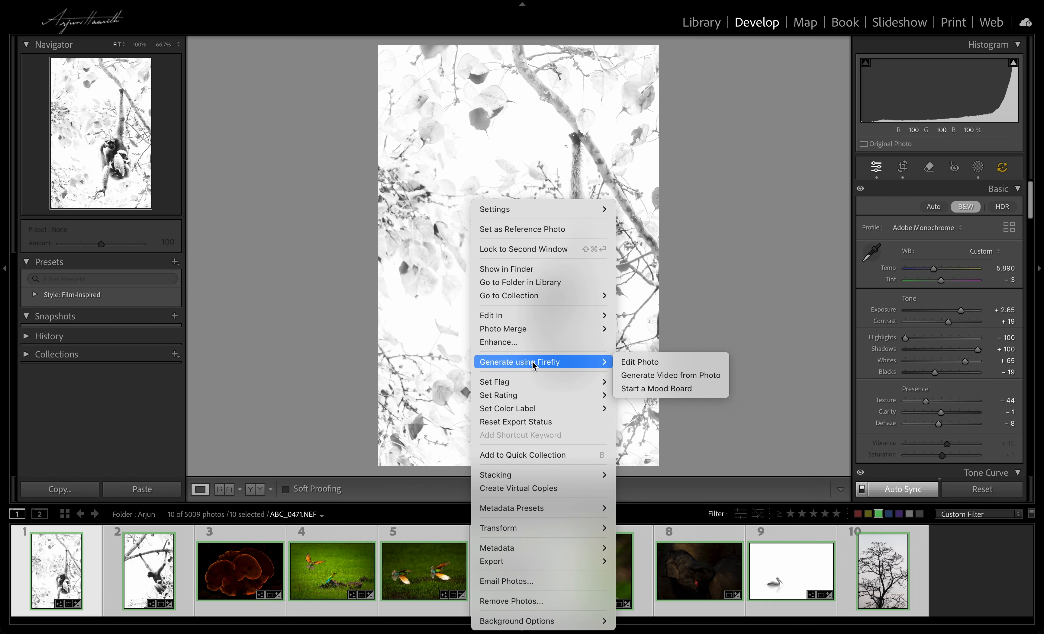
left_click(694, 393)
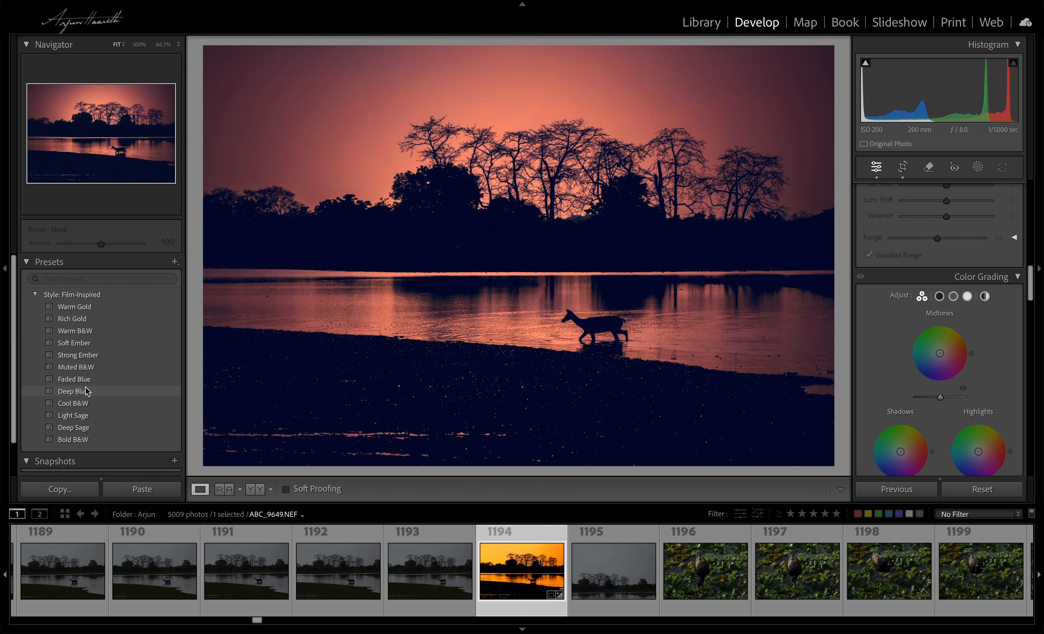
Apply the Film-Inspired Deep Blue preset to the sunset deer photo
left_click(87, 391)
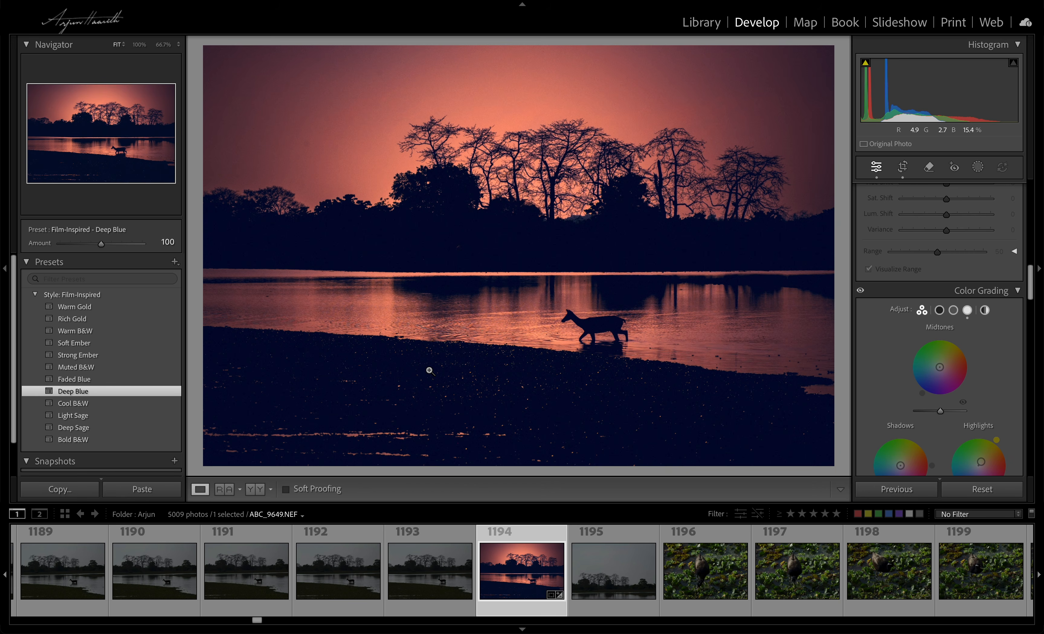
scroll(982, 299, "up", 15)
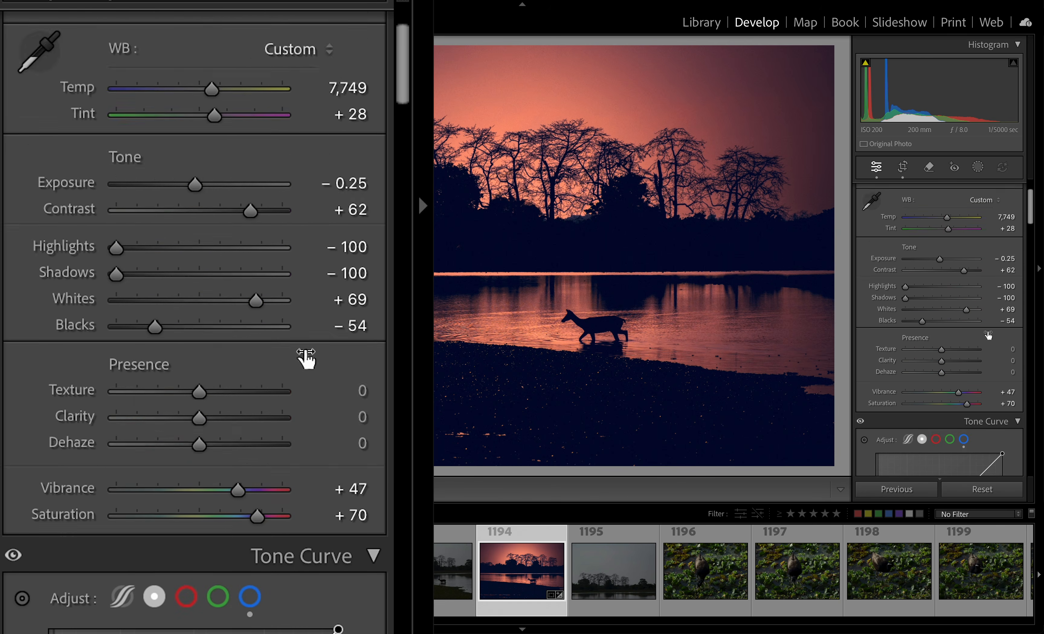
Open the profile browser, expand the Film-Inspired profile group and browse its profile previews
left_click(1009, 228)
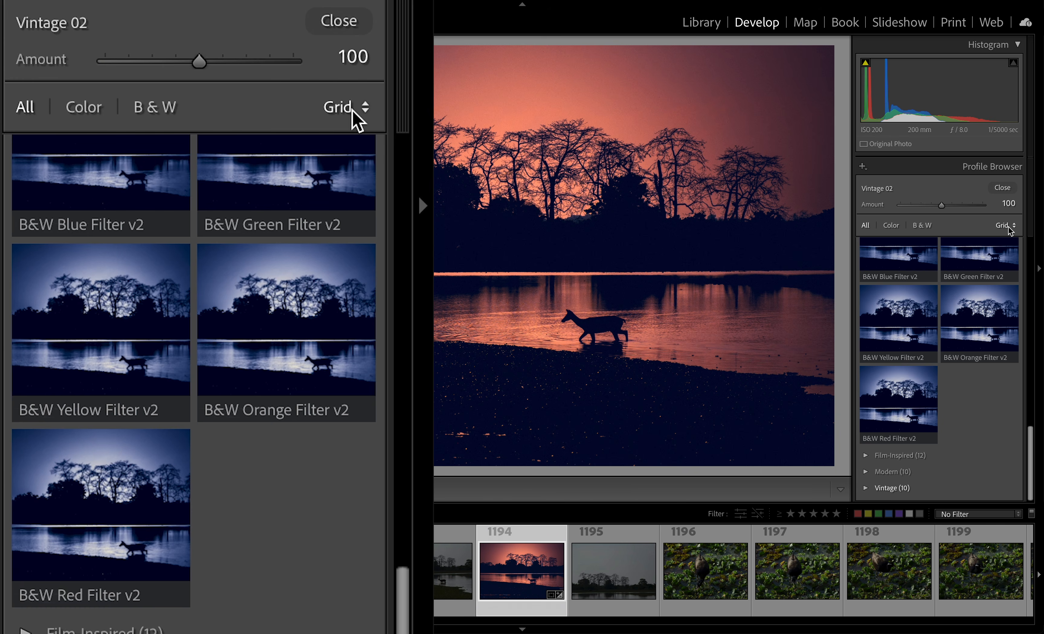
left_click(866, 456)
scroll(884, 332, "down", 5)
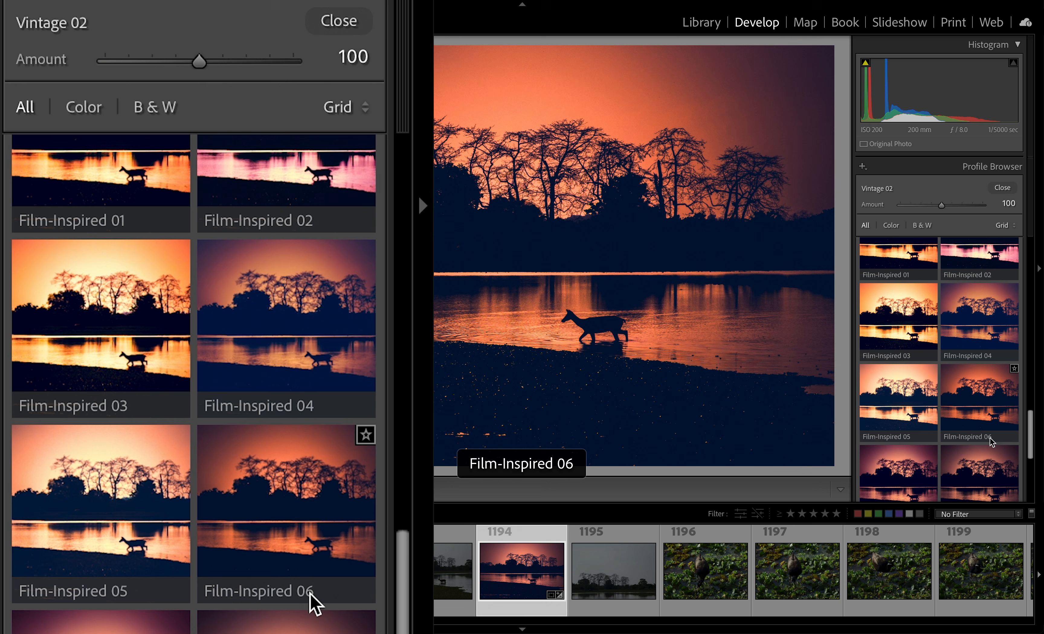
scroll(924, 467, "down", 3)
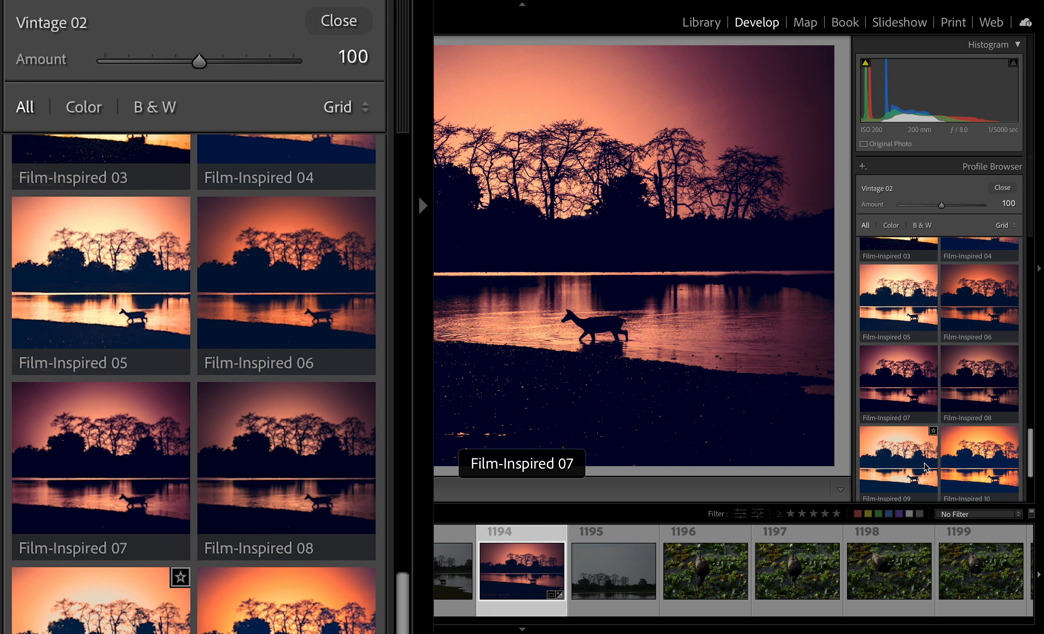
scroll(924, 467, "down", 4)
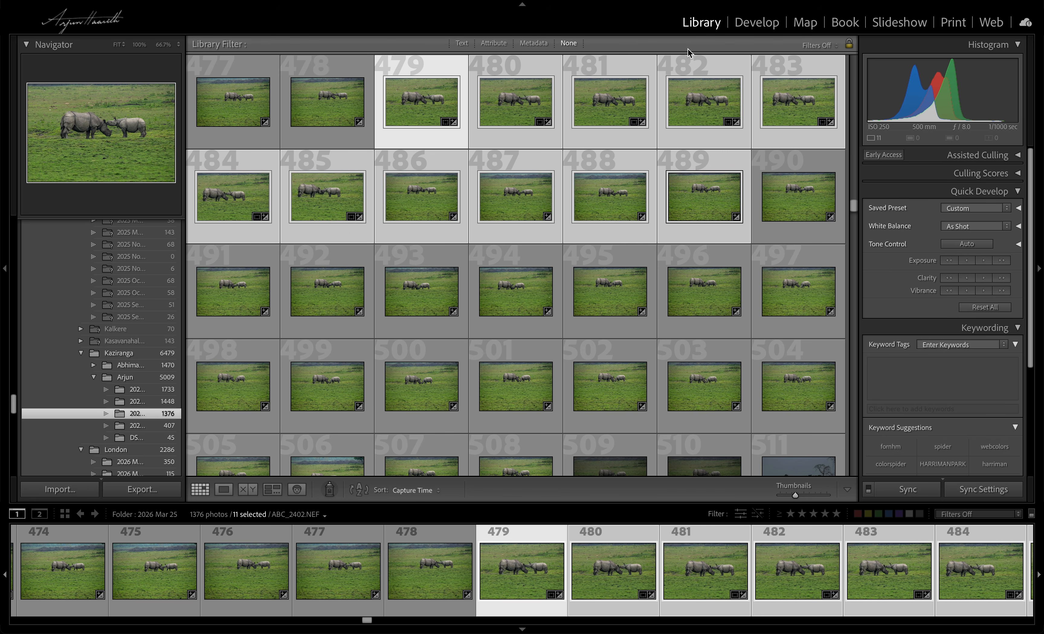
Switch to Develop and run Denoise on the 11 selected rhino photos
left_click(762, 22)
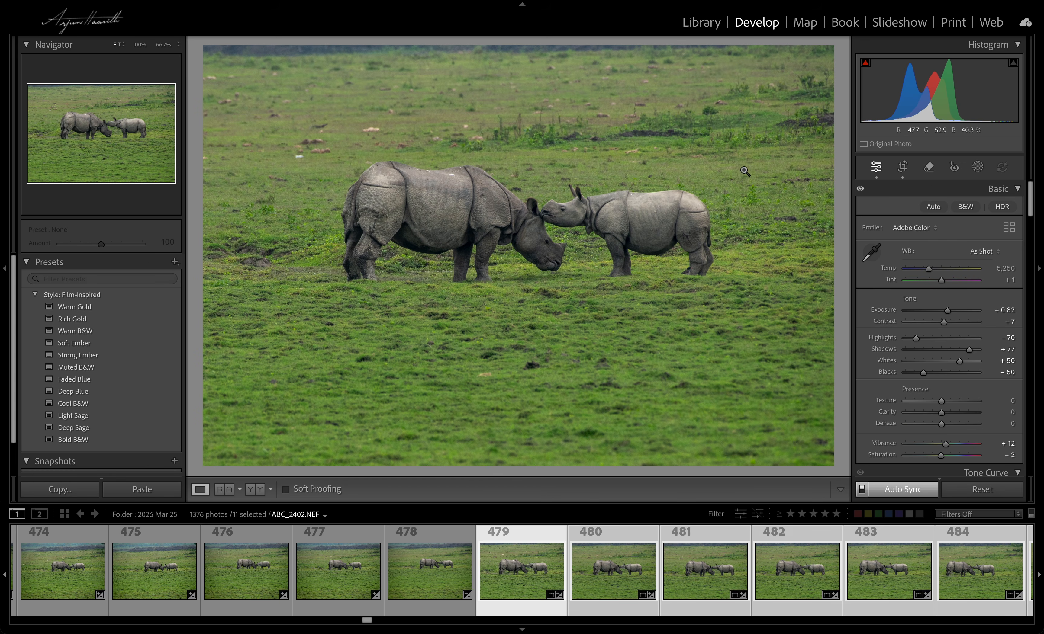
scroll(751, 557, "right", 1)
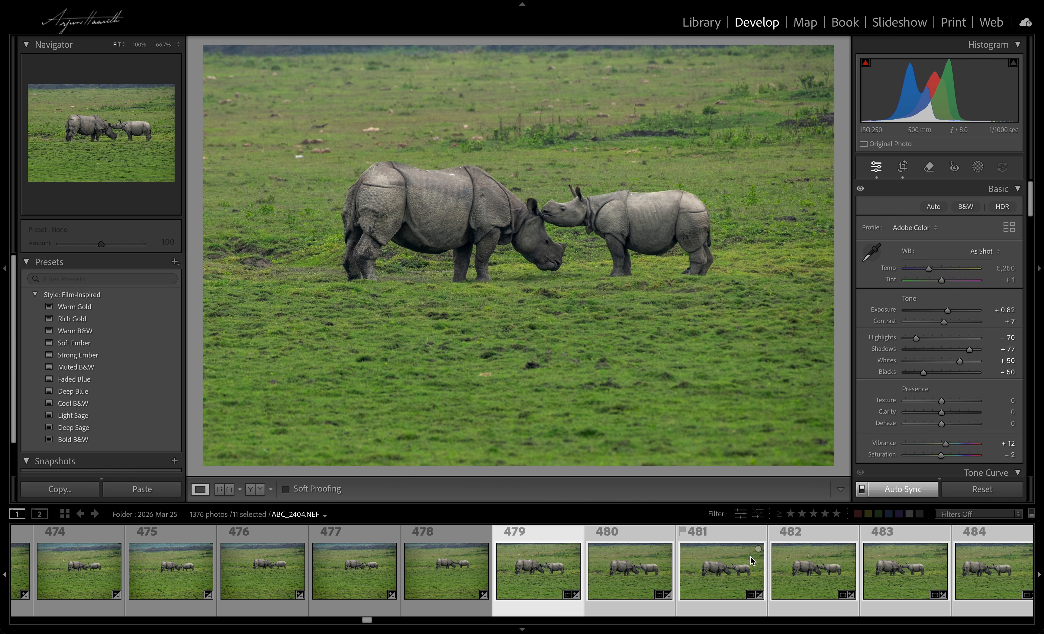
scroll(750, 555, "left", 2)
left_click_drag(366, 619, 370, 621)
scroll(943, 301, "down", 6)
scroll(945, 297, "down", 10)
scroll(945, 297, "down", 1)
left_click(892, 310)
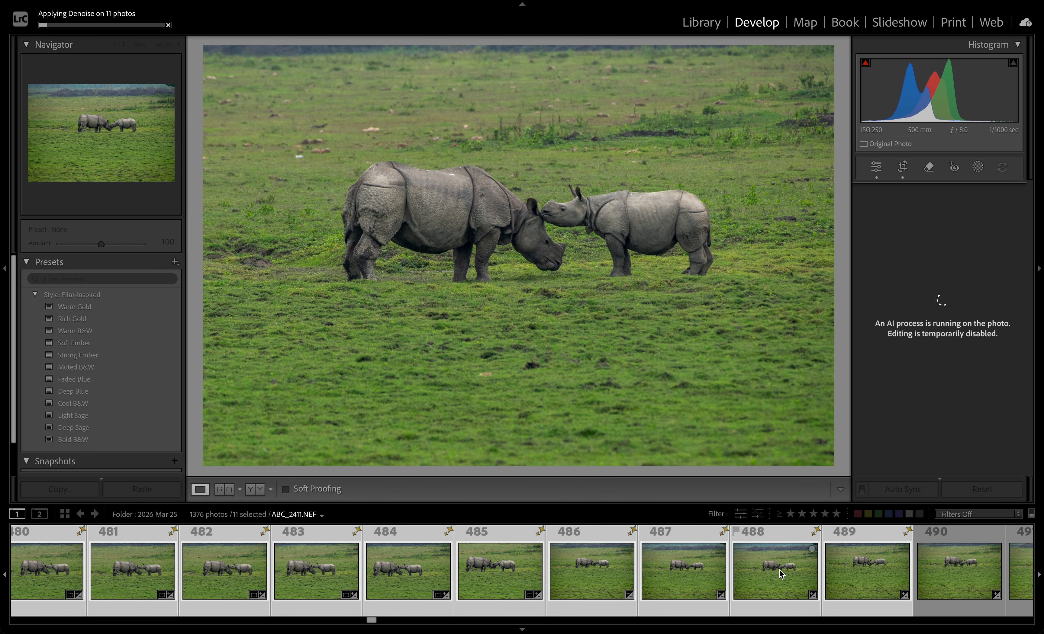
Select rhino photo 497 and flag it and the following photos as picks one by one
scroll(780, 574, "down", 10)
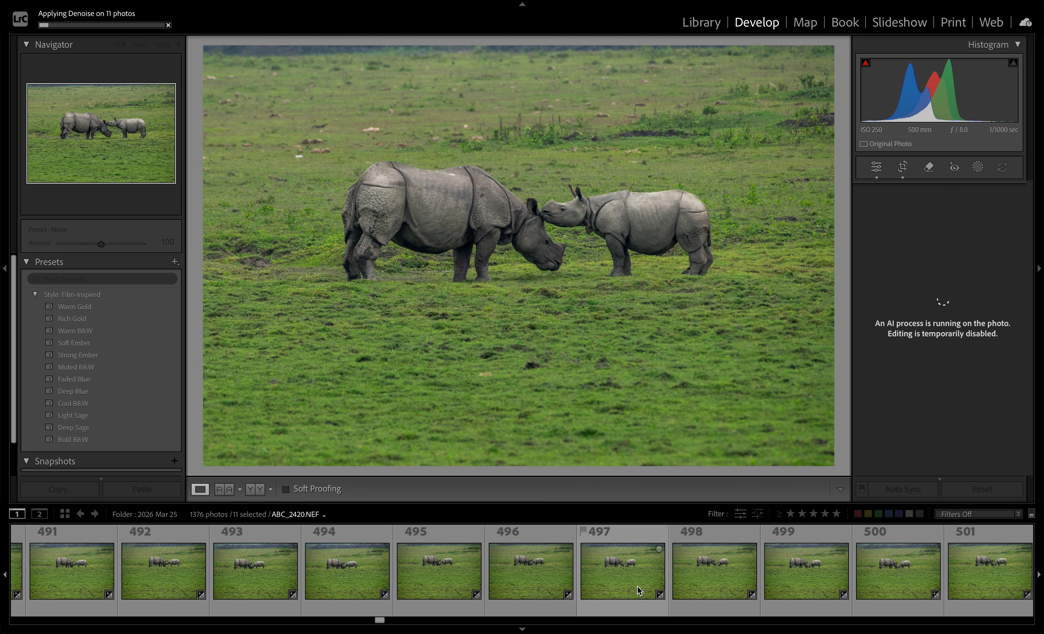
left_click(638, 591)
scroll(923, 363, "up", 15)
mouse_move(935, 277)
left_mouse_down()
mouse_move(943, 273)
mouse_move(932, 275)
left_mouse_up()
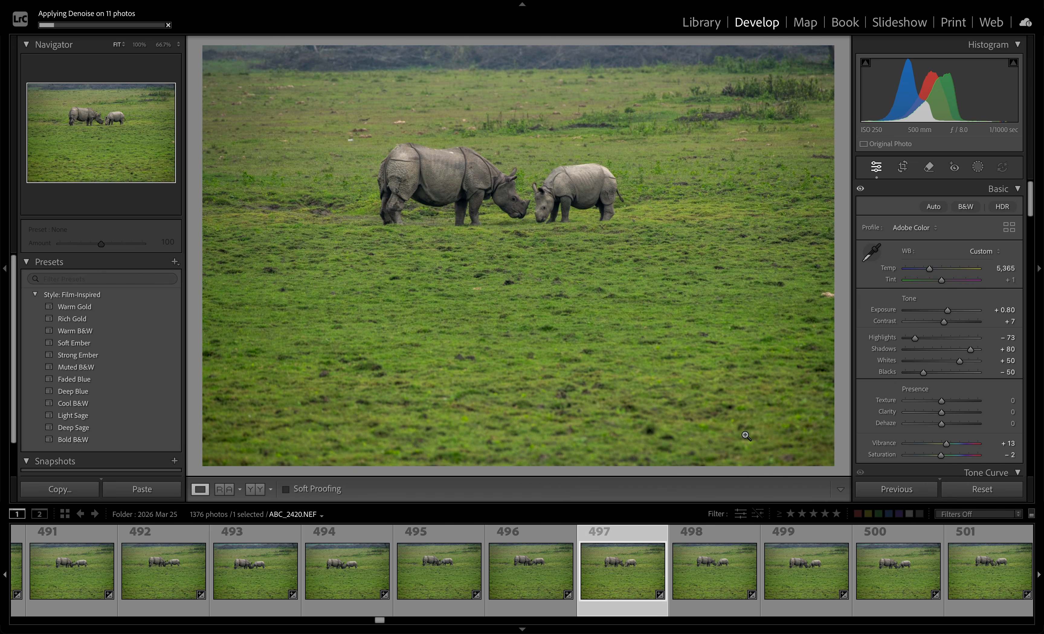
key("shift+p")
key("shift+p")
key("shift+p")
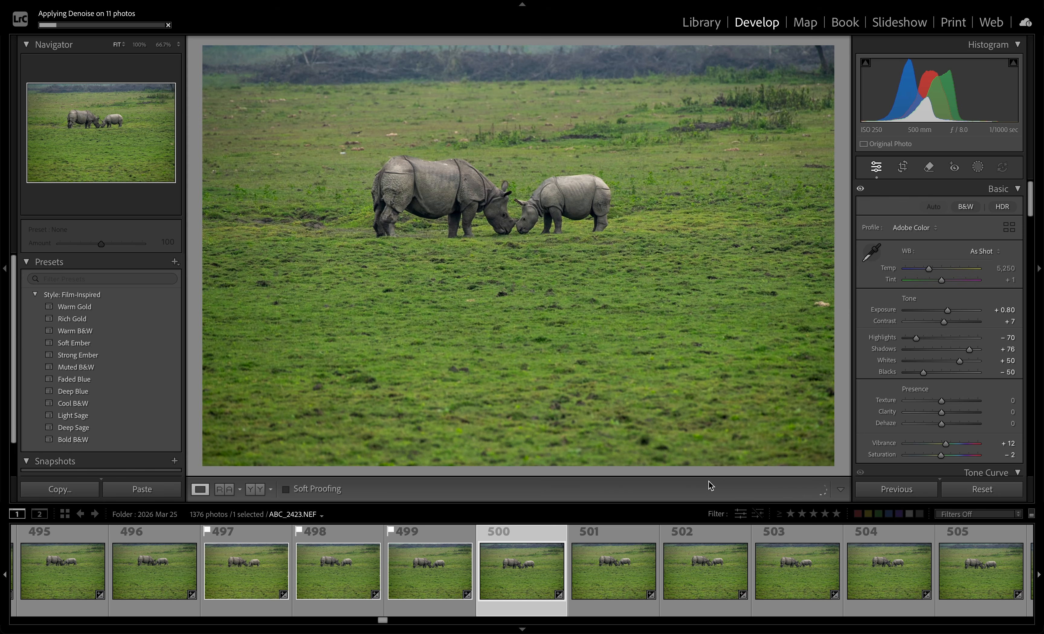
key("shift+p")
key("shift+p")
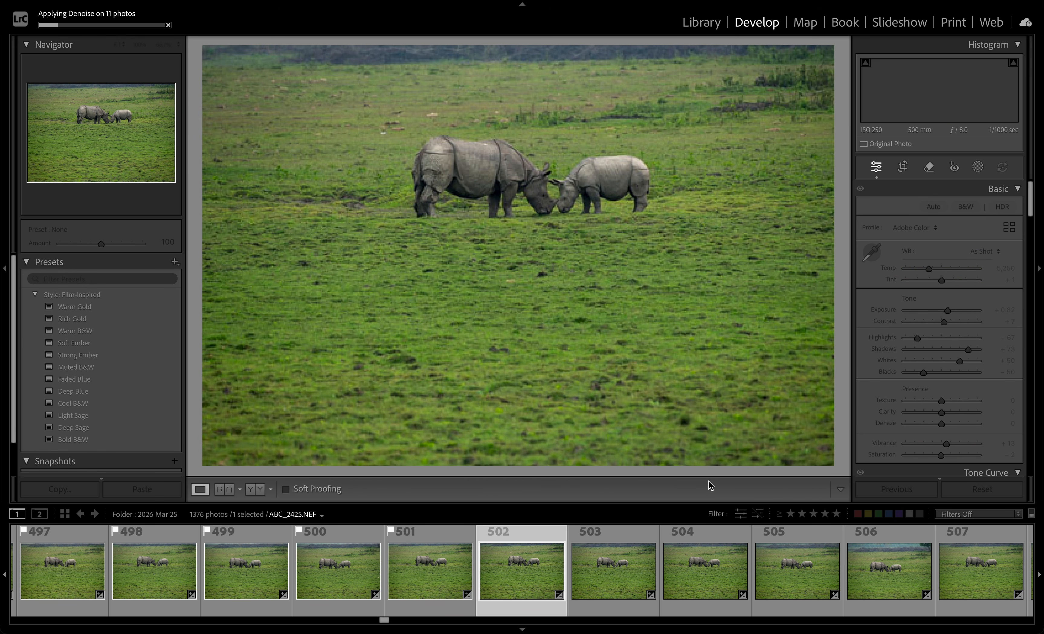
key("shift+p")
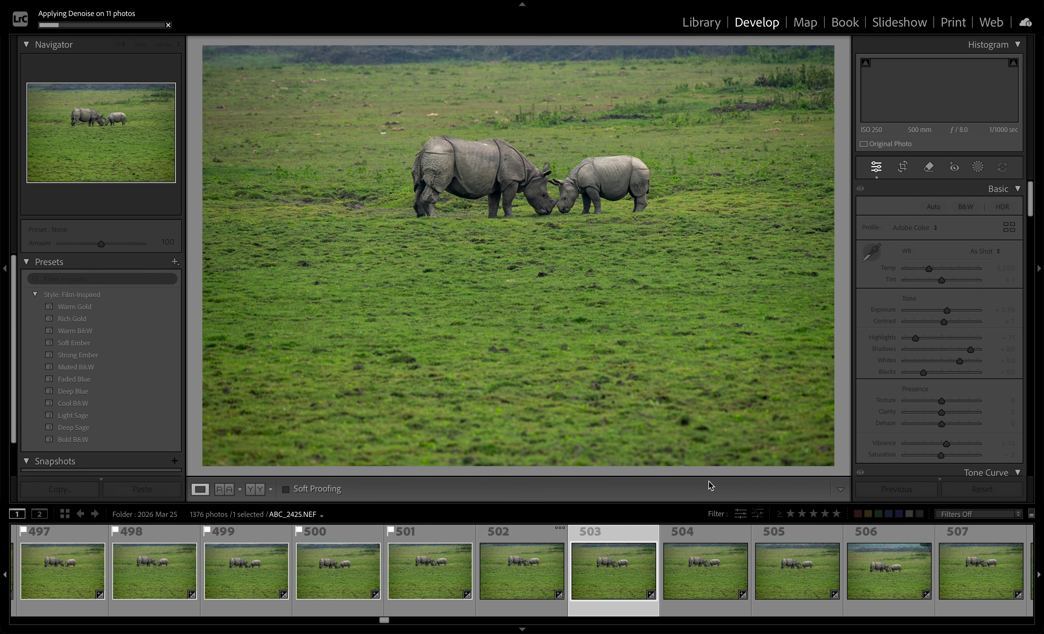
Step back through the filmstrip and inspect the denoise badges on the rhino thumbnails
scroll(501, 598, "left", 15)
key("Left")
key("Left")
key("Left")
key("Left")
key("Left")
key("Left")
key("Left")
key("Left")
key("Left")
key("Left")
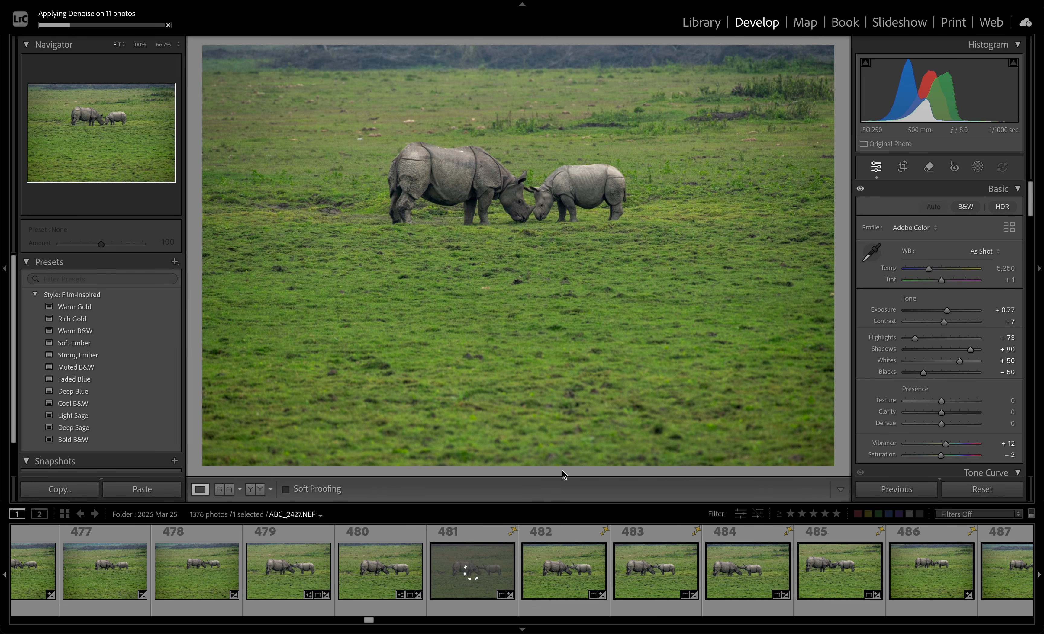
scroll(529, 574, "right", 4)
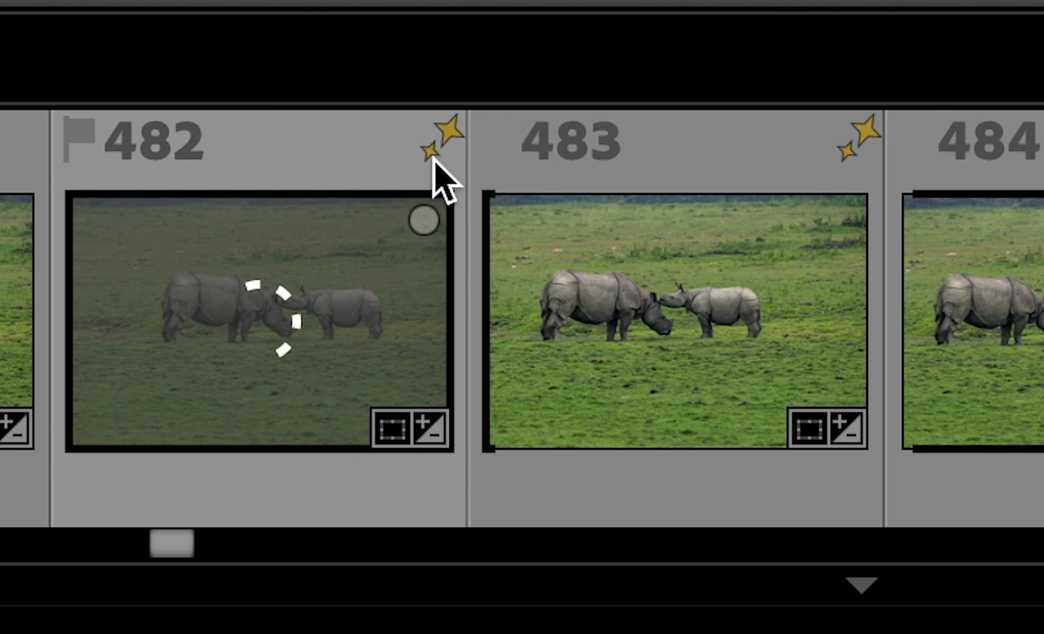
left_click(735, 176)
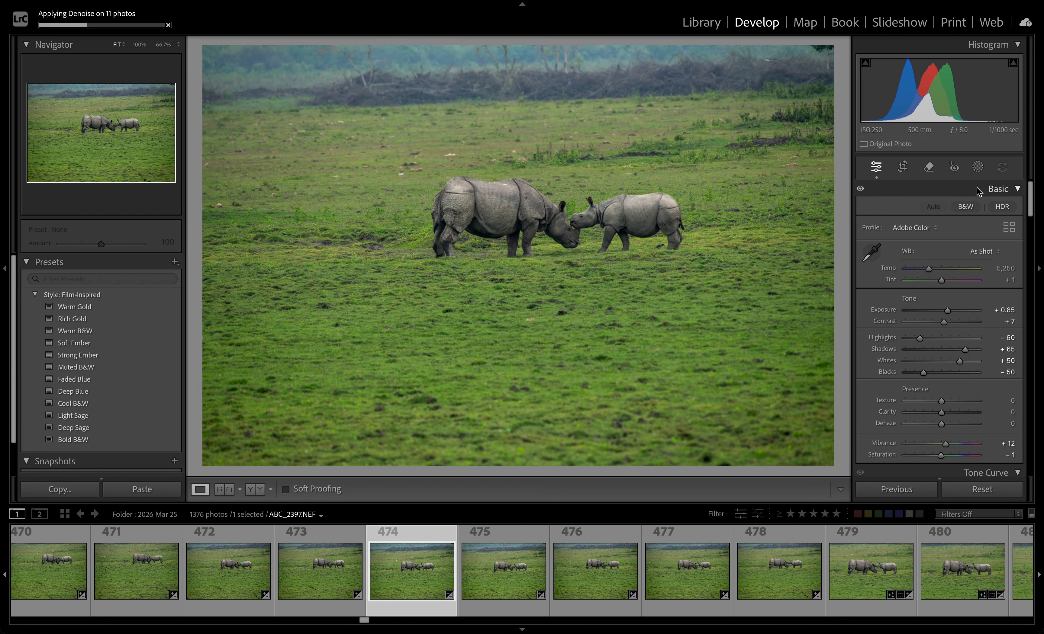
Try to add a Sky mask to rhino photo 474 and dismiss the warning
left_click(977, 167)
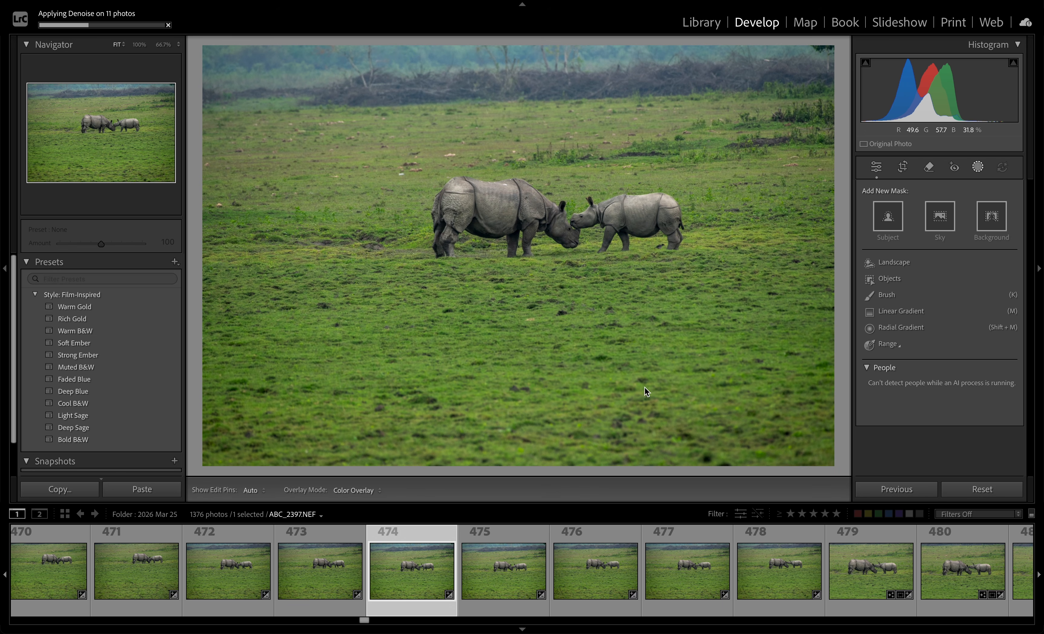
left_click(939, 216)
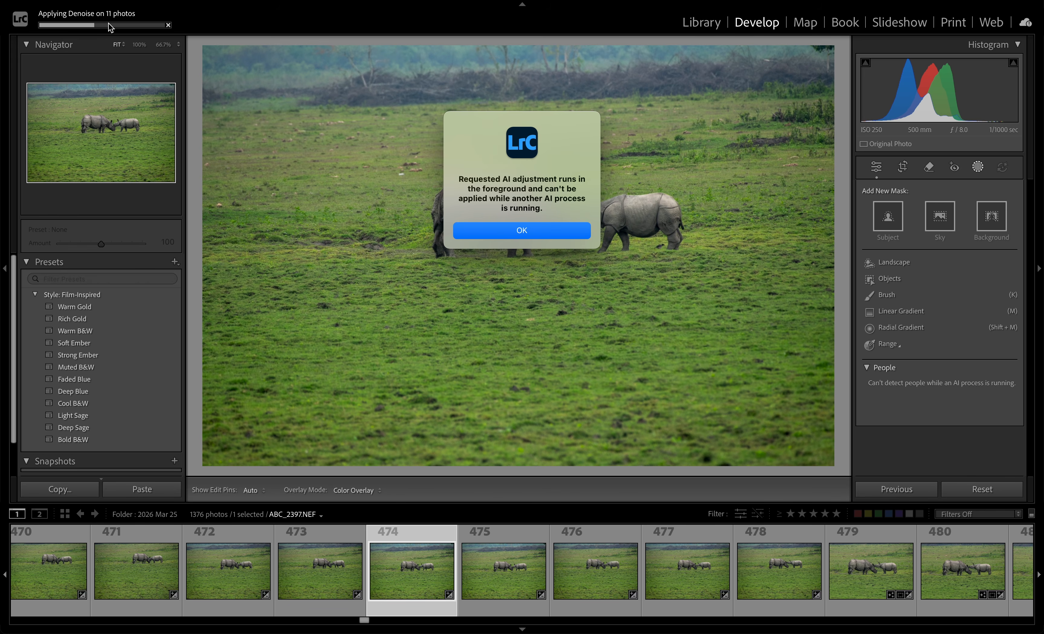
left_click(516, 232)
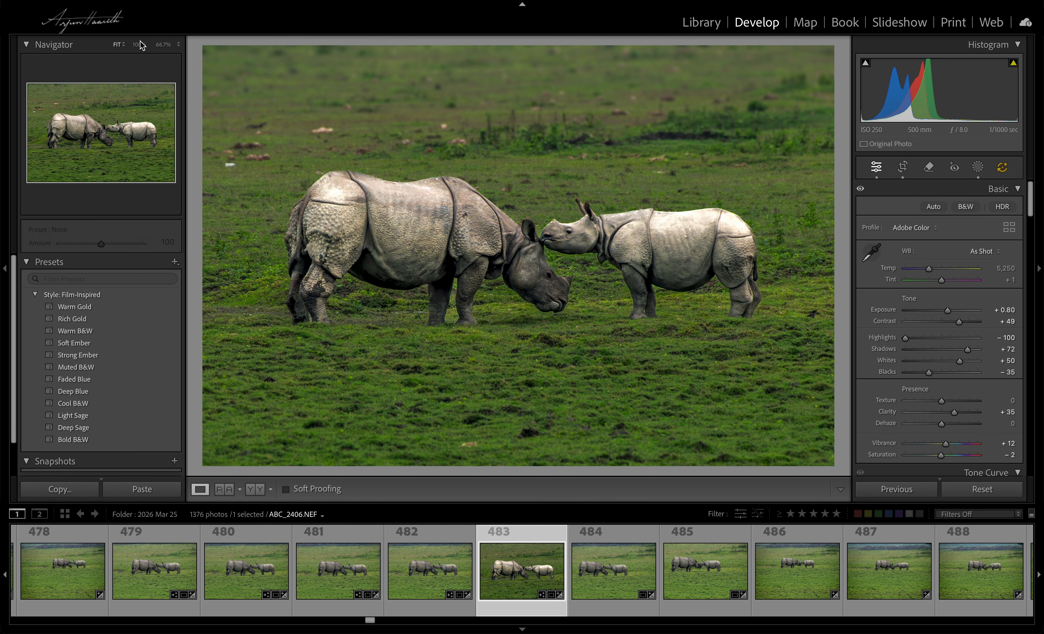
Export the current rhino photo to the hard drive with the existing settings, updating affected AI photos
left_click(128, 1)
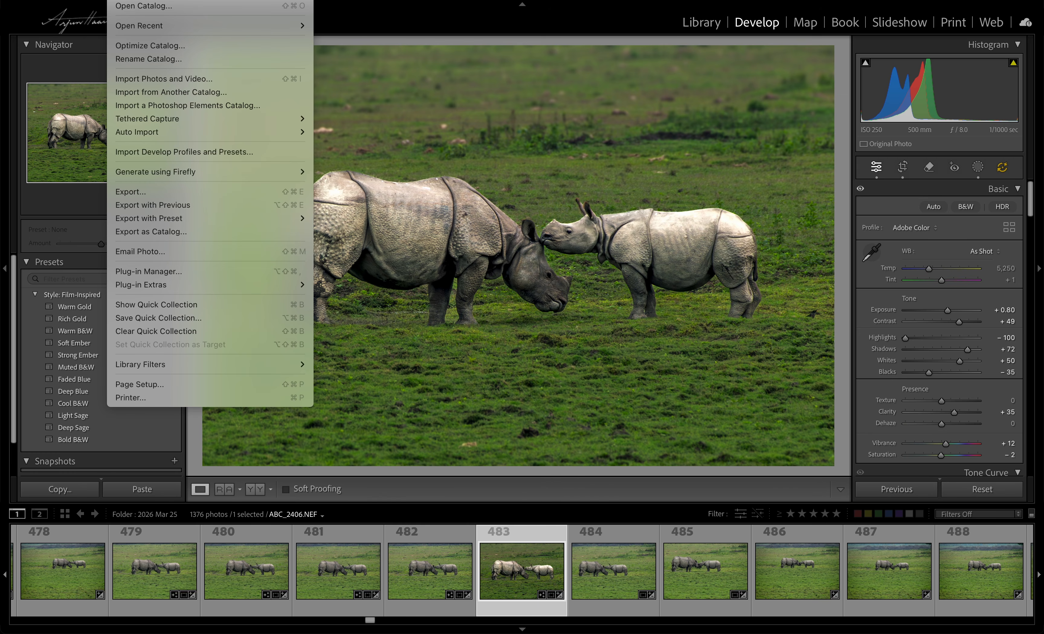
left_click(131, 192)
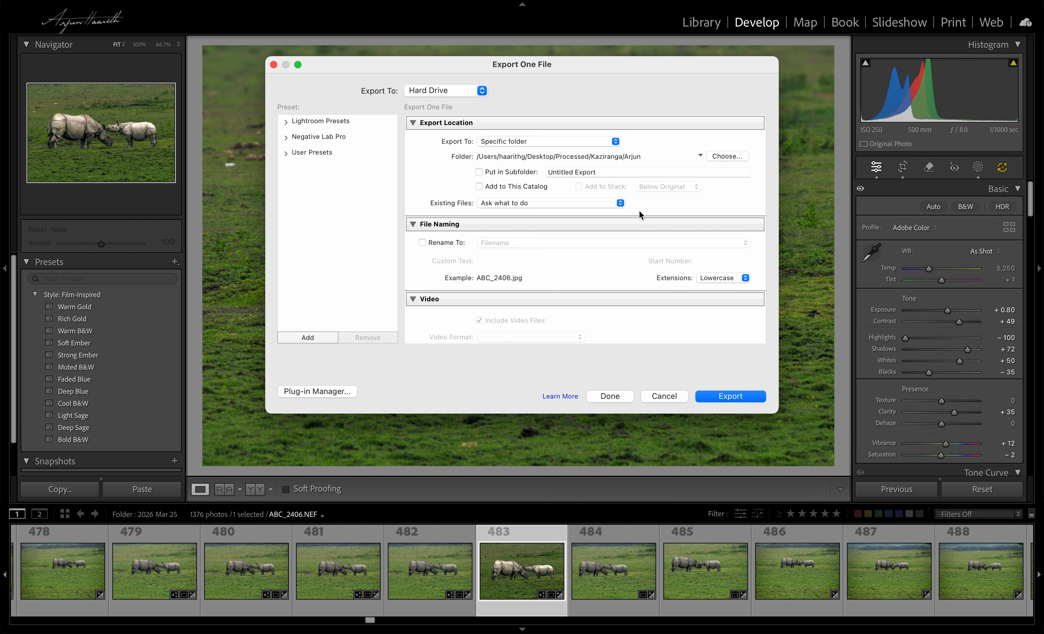
left_click(746, 396)
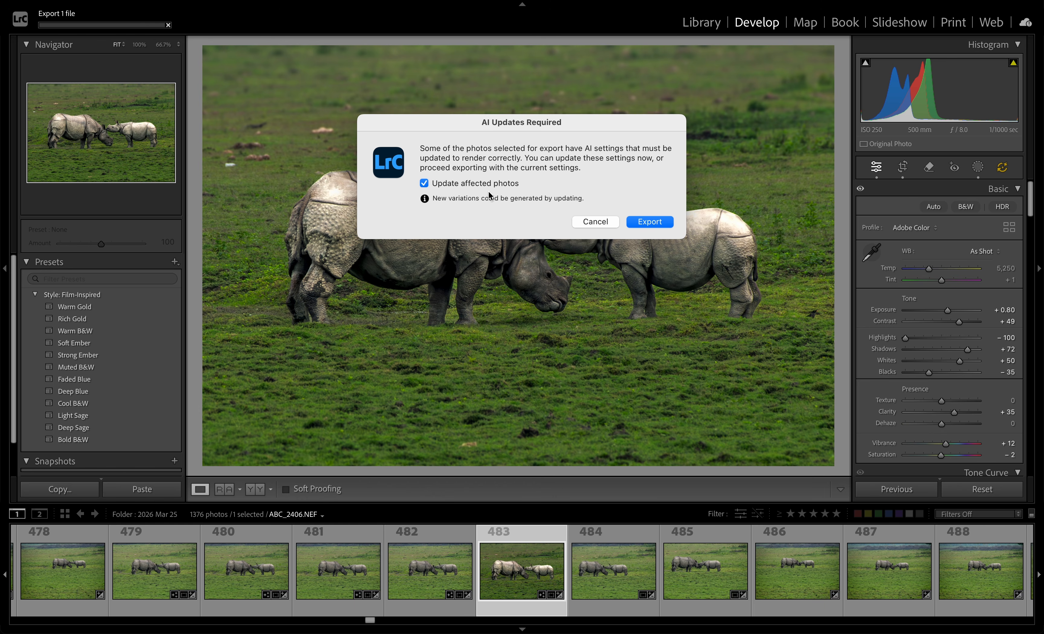
left_click(661, 223)
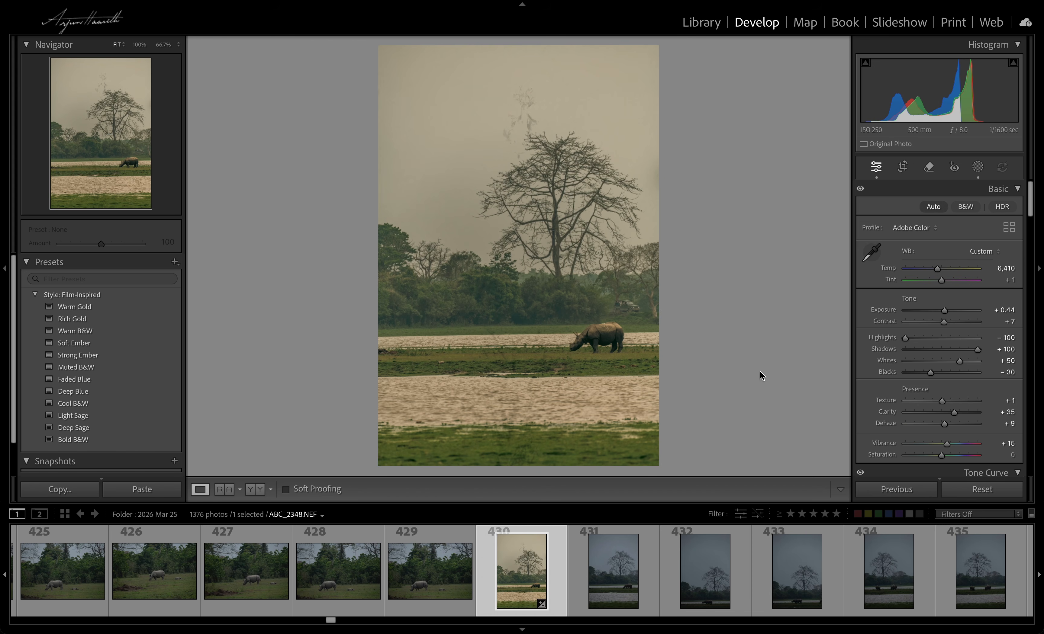
Open the masks of the tree photo, select Mask 1 and nudge its Exposure slider lower
left_click(977, 167)
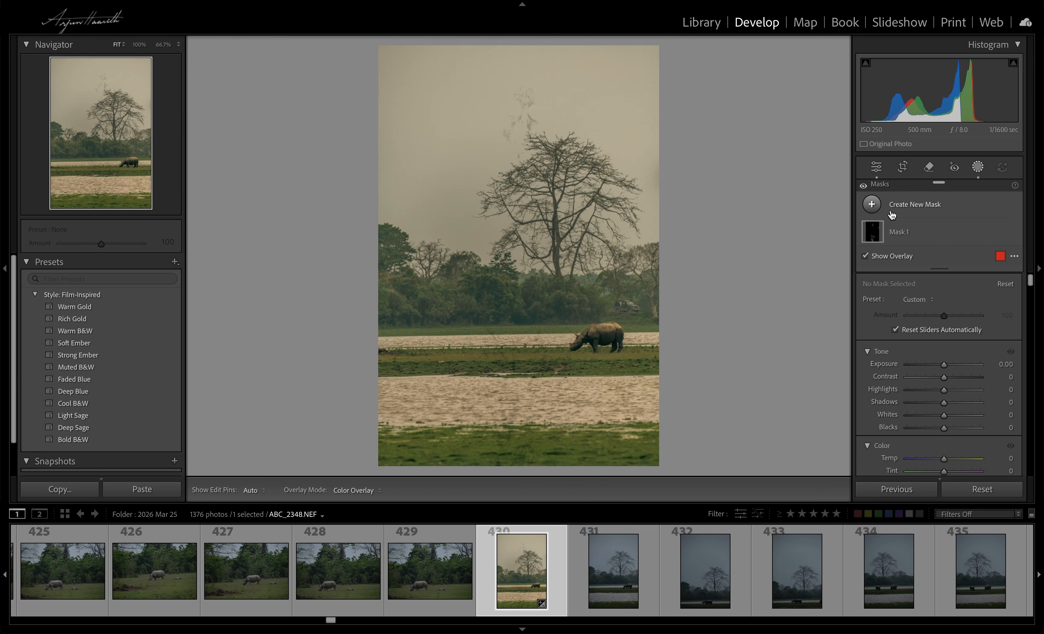
left_click(872, 235)
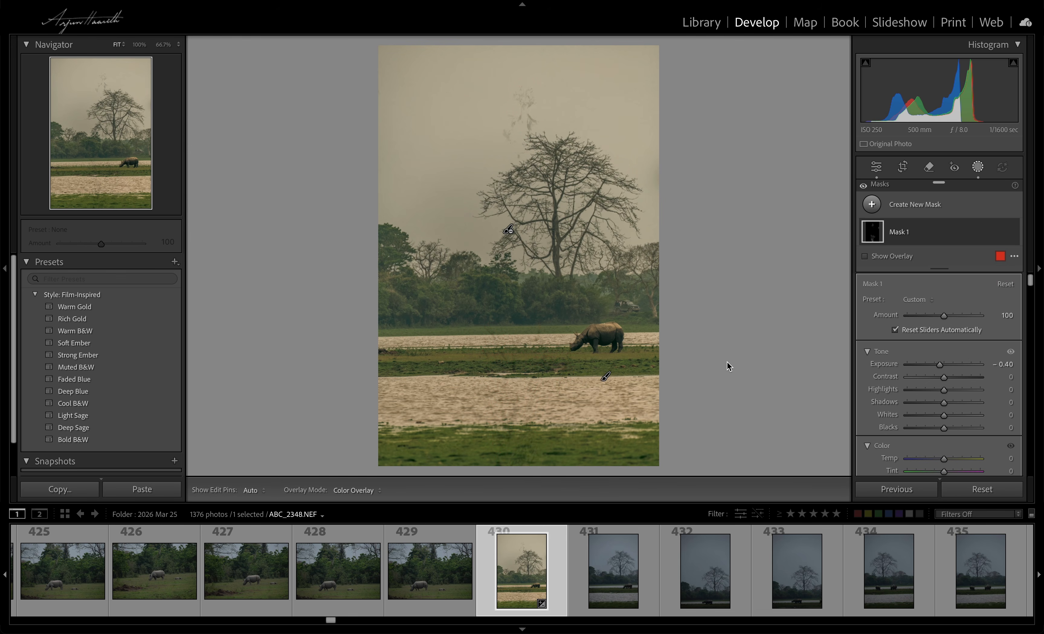
mouse_move(940, 365)
left_mouse_down()
mouse_move(925, 365)
mouse_move(960, 371)
mouse_move(935, 370)
left_mouse_up()
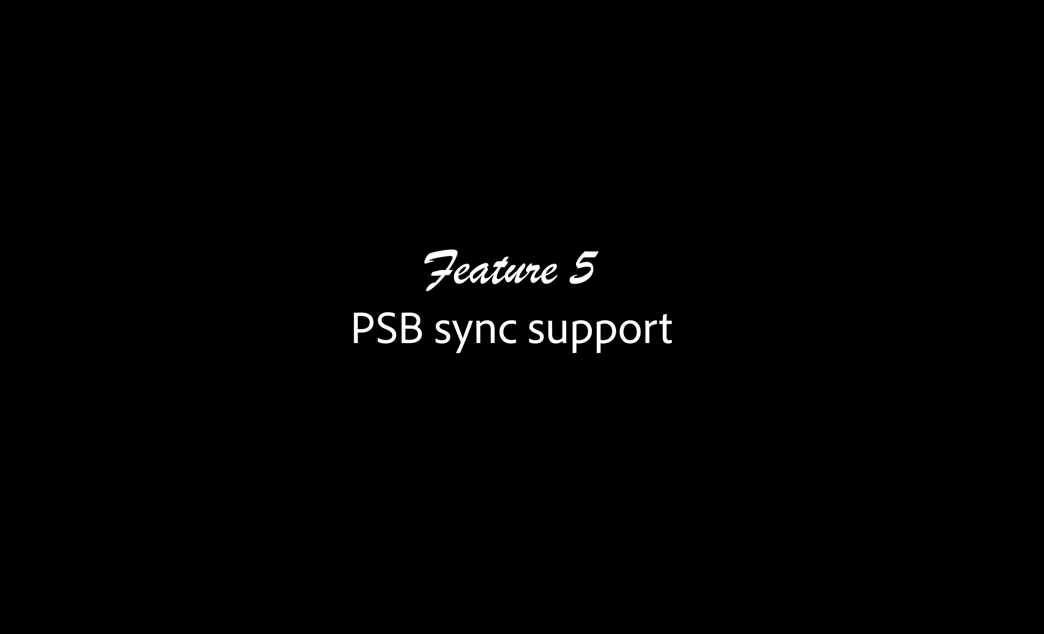